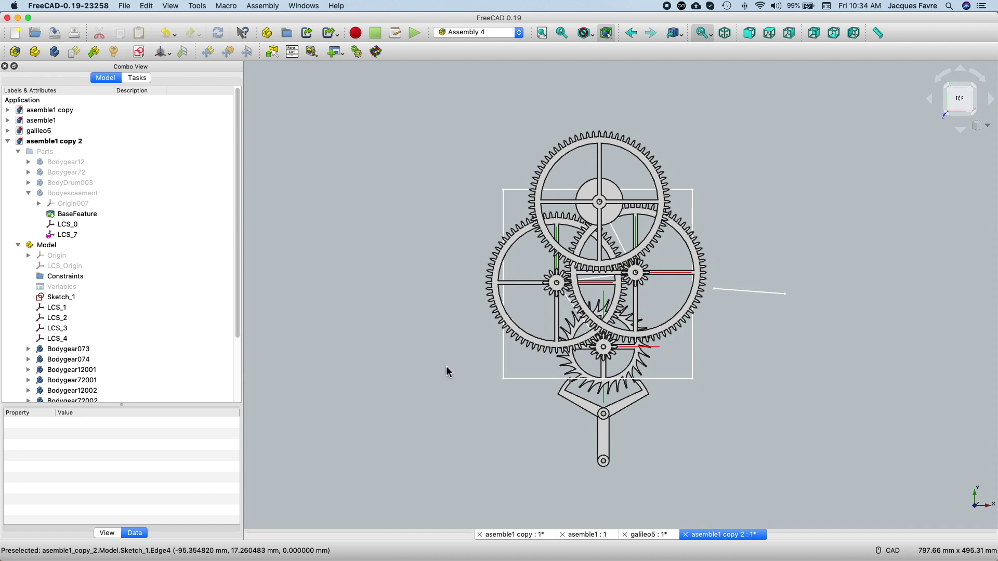
Orbit the asemble1 copy 2 gear train to an oblique angle to see how its gears stack
middle_drag(446, 371, 646, 250)
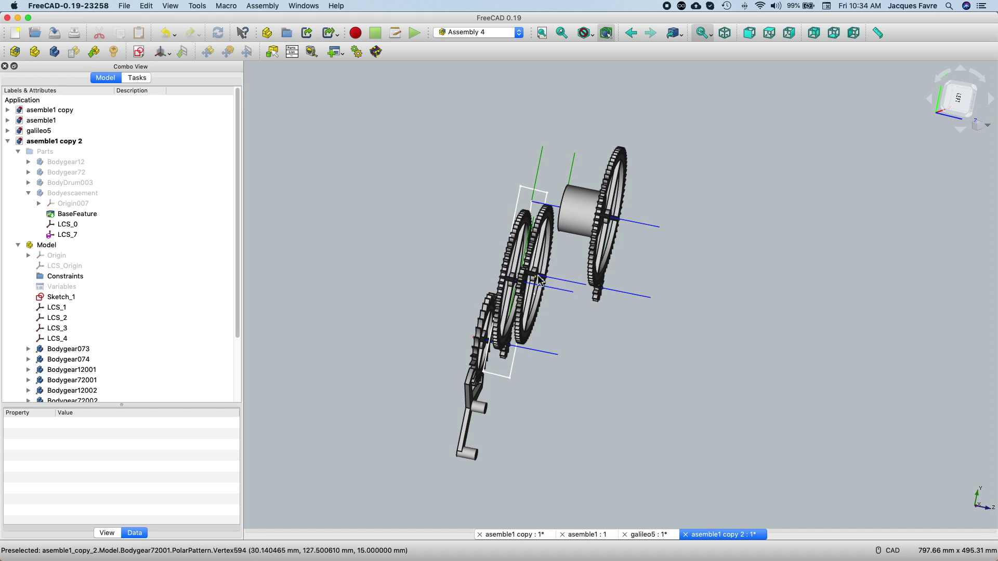
View the galileo5 clock model, then return to the asemble1 copy assembly
click(649, 534)
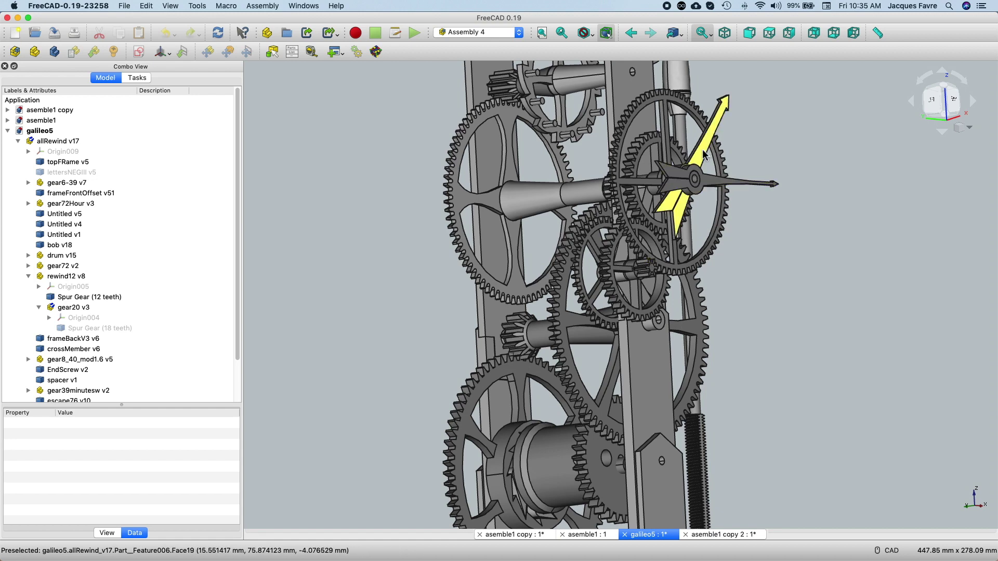
click(514, 535)
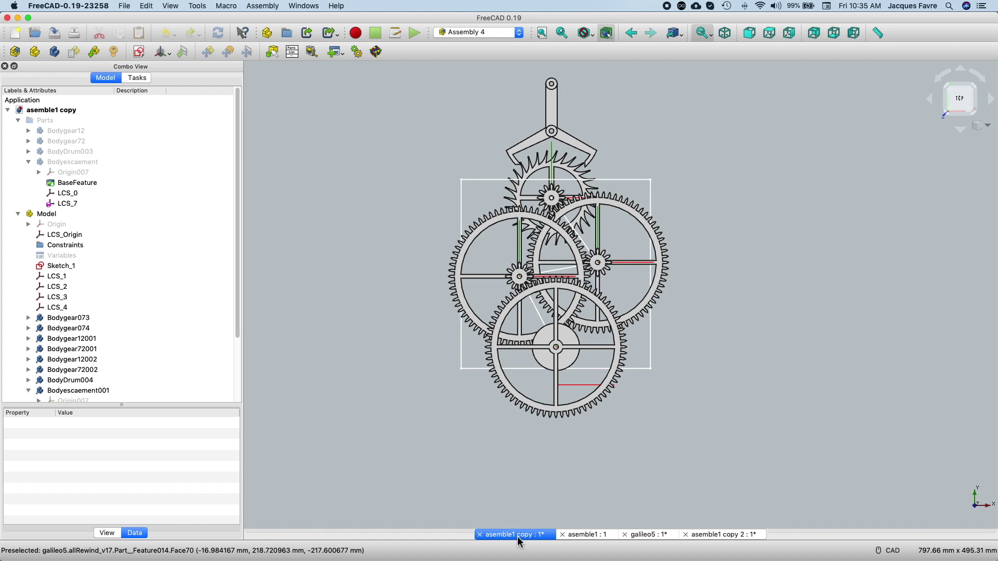
Back in asemble1 copy, open the frame sketch Sketch_1 for editing
click(720, 535)
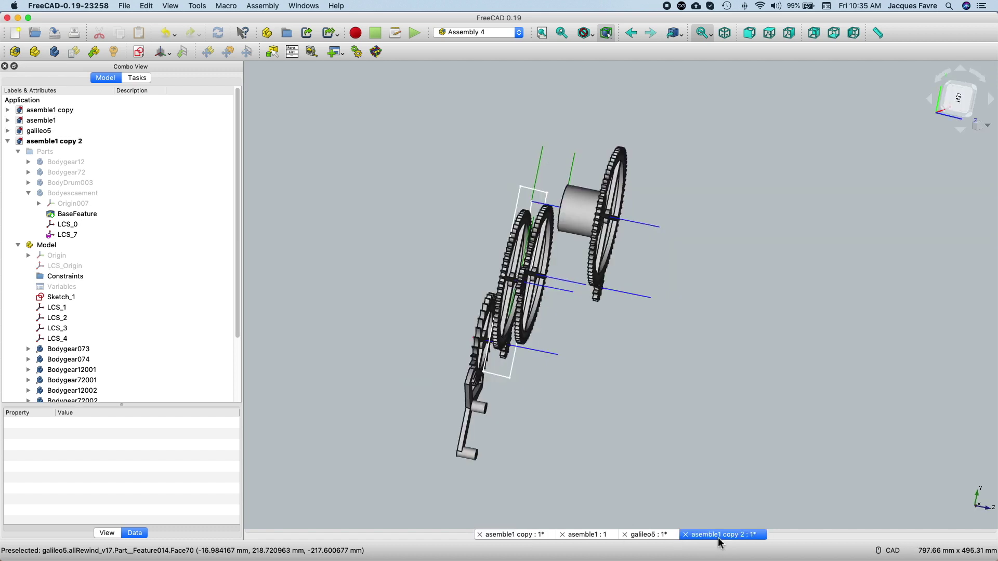
click(525, 535)
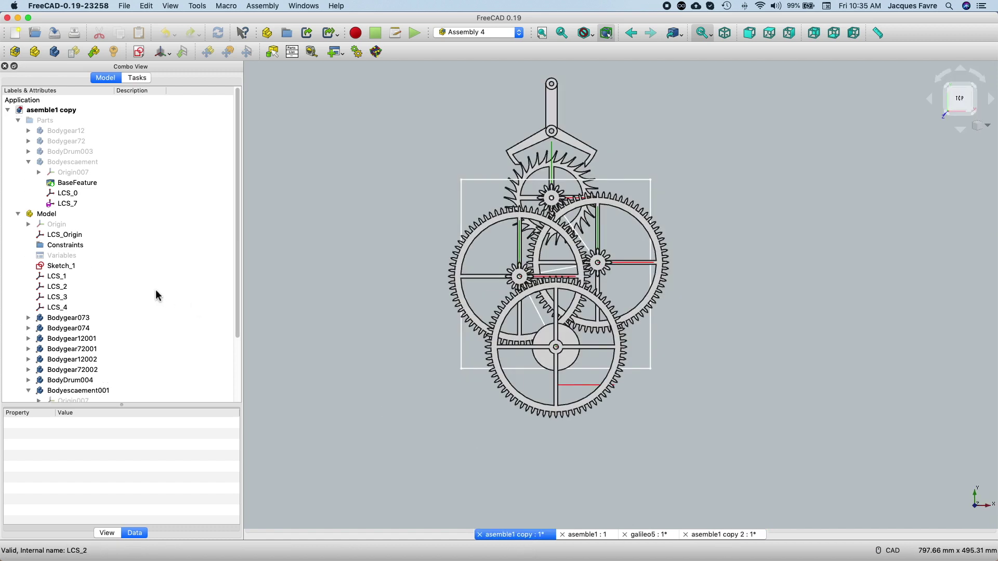
click(88, 268)
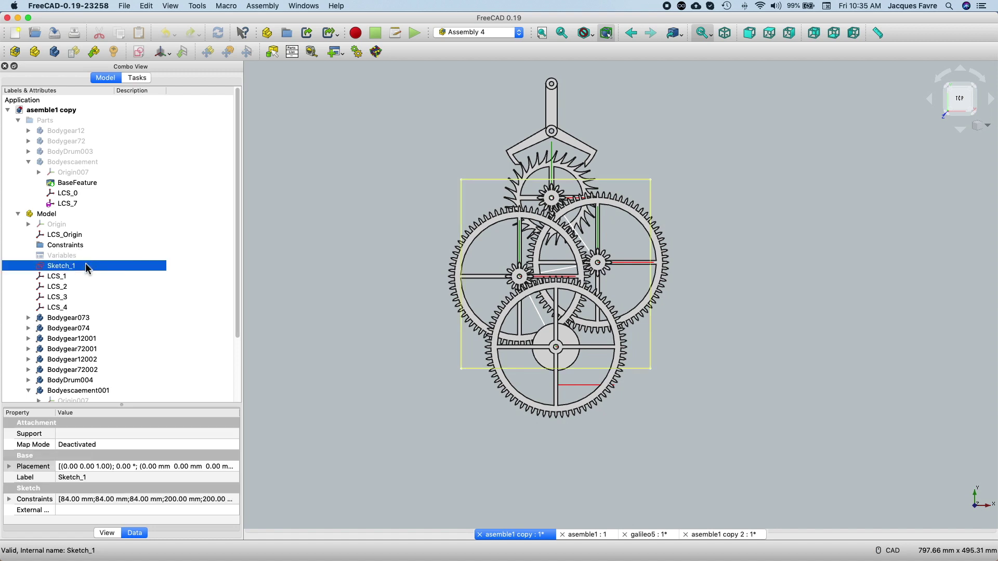
right_click(87, 268)
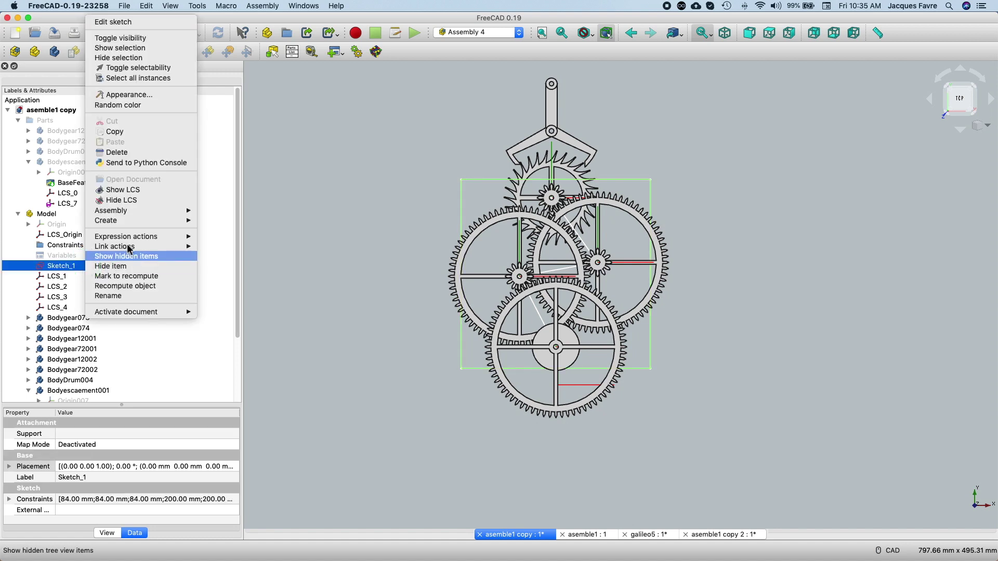
click(111, 23)
Drag the upper and bottom linkage vertices to new positions and close the sketch
mouse_move(544, 210)
mouse_down()
mouse_move(575, 197)
mouse_move(543, 206)
mouse_move(574, 201)
mouse_move(558, 211)
mouse_move(564, 228)
mouse_move(564, 216)
mouse_up()
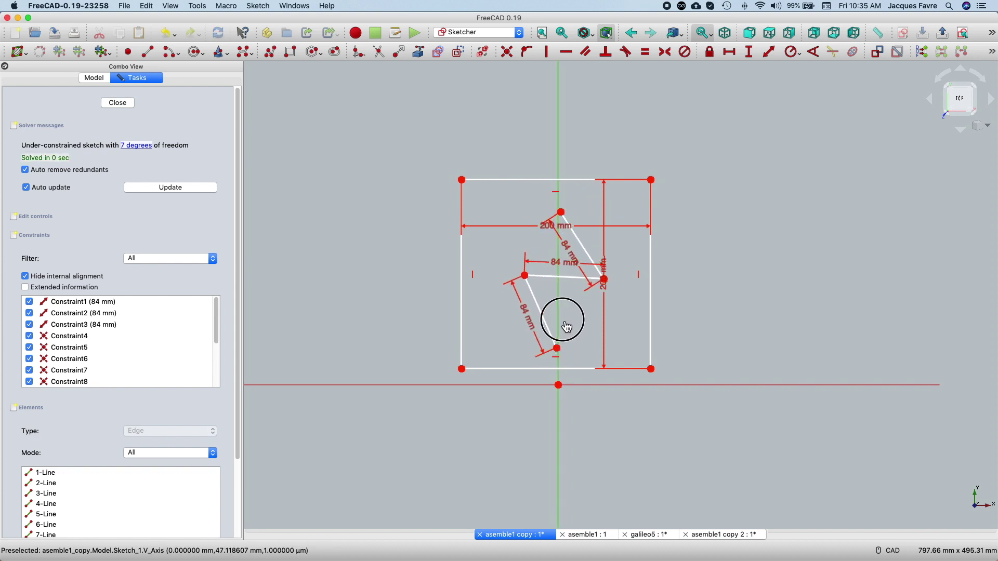
drag(558, 348, 560, 325)
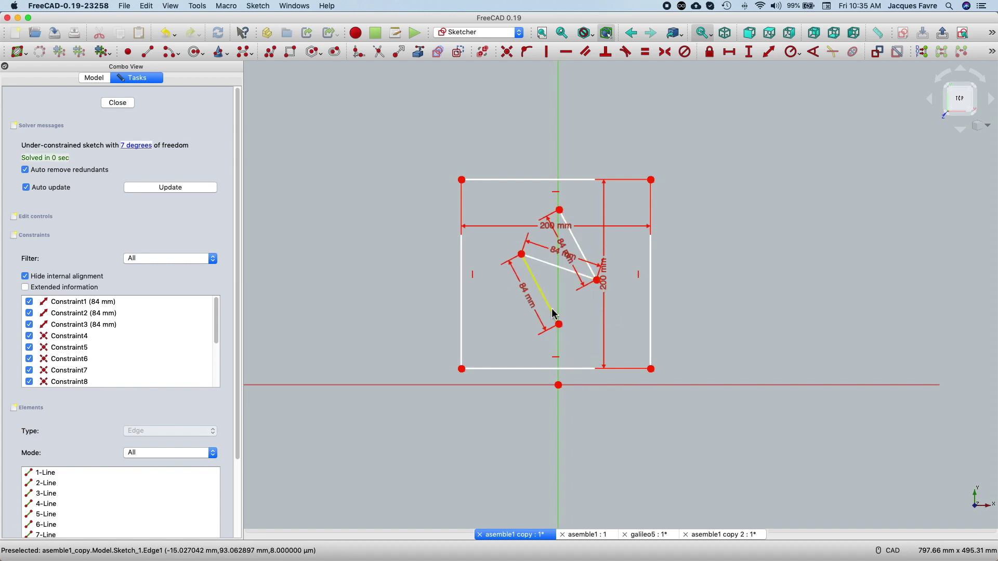
click(118, 103)
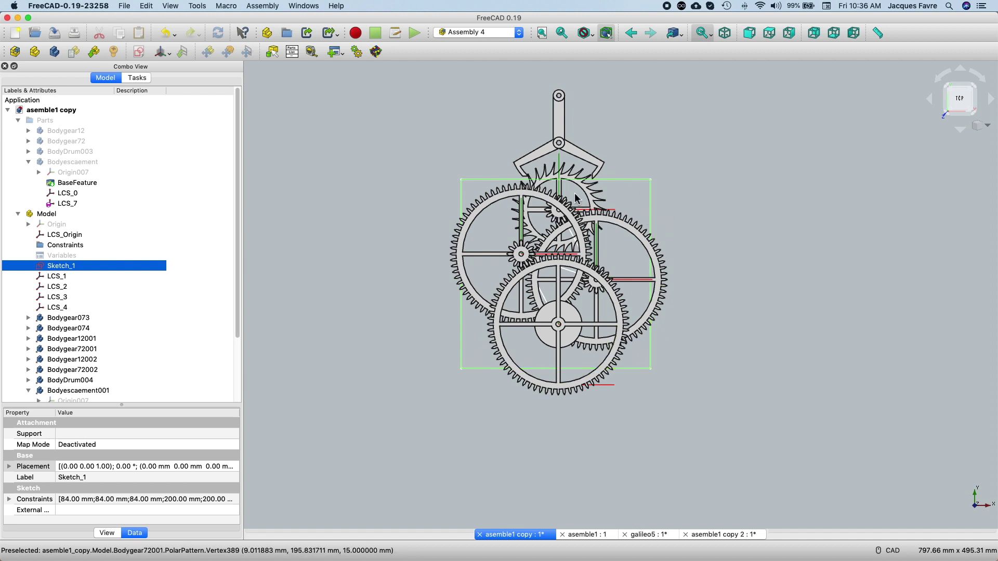
Select Bodyescaement001 in the model tree and open its Placement settings
scroll(90, 310, down, 3)
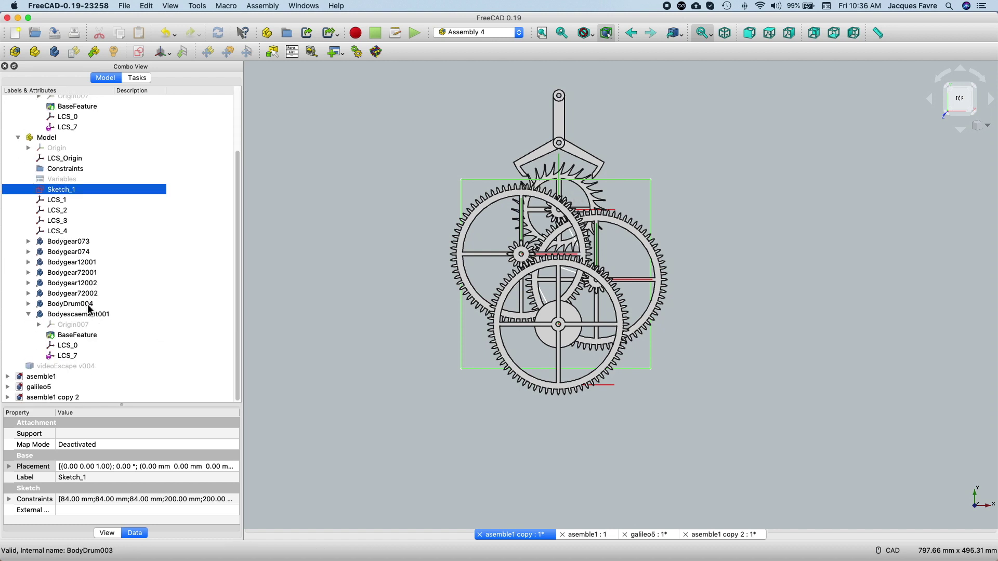
click(132, 317)
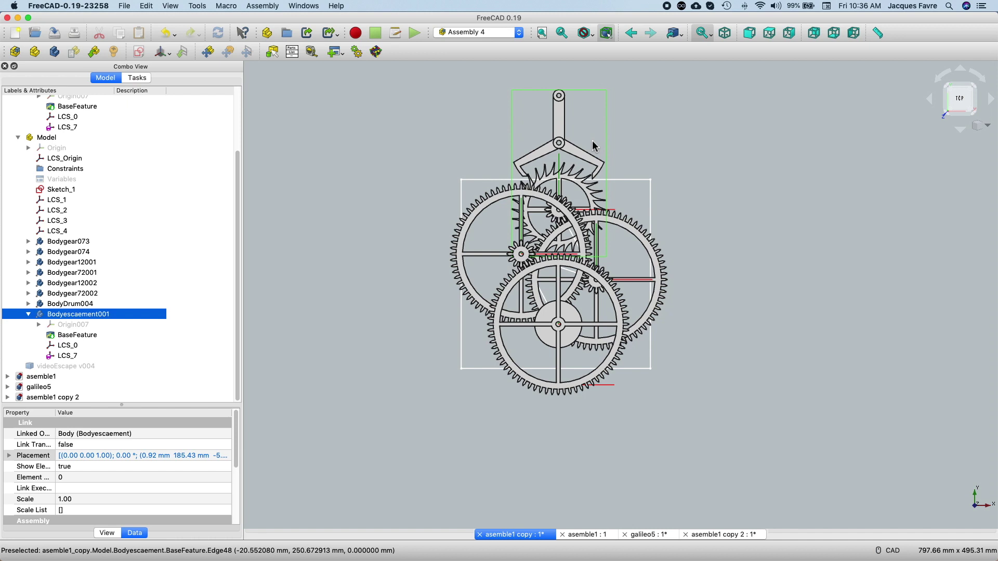
click(227, 456)
Set the escapement's Z rotation angle to 180 and raise it further with the spin arrow
click(181, 259)
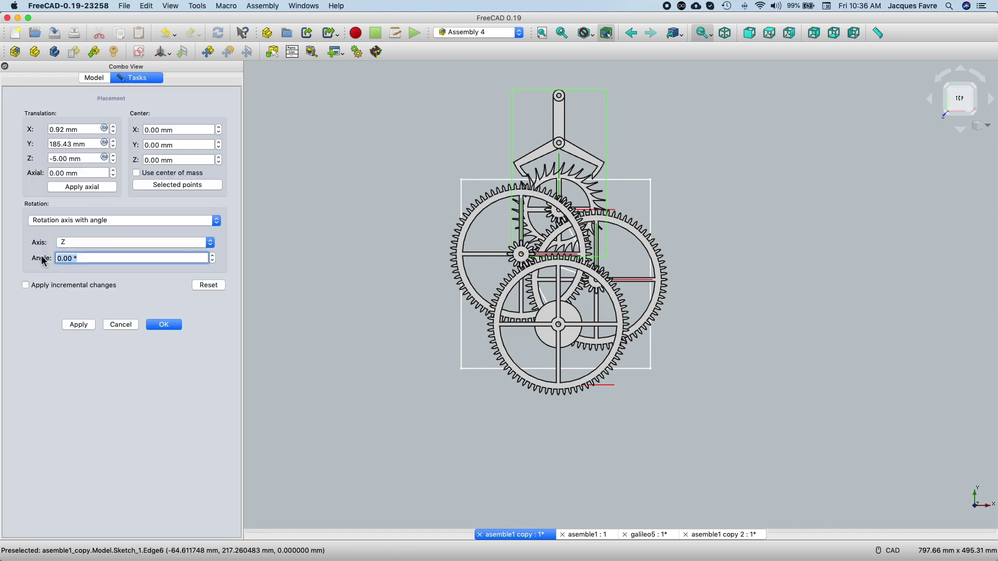
text(180)
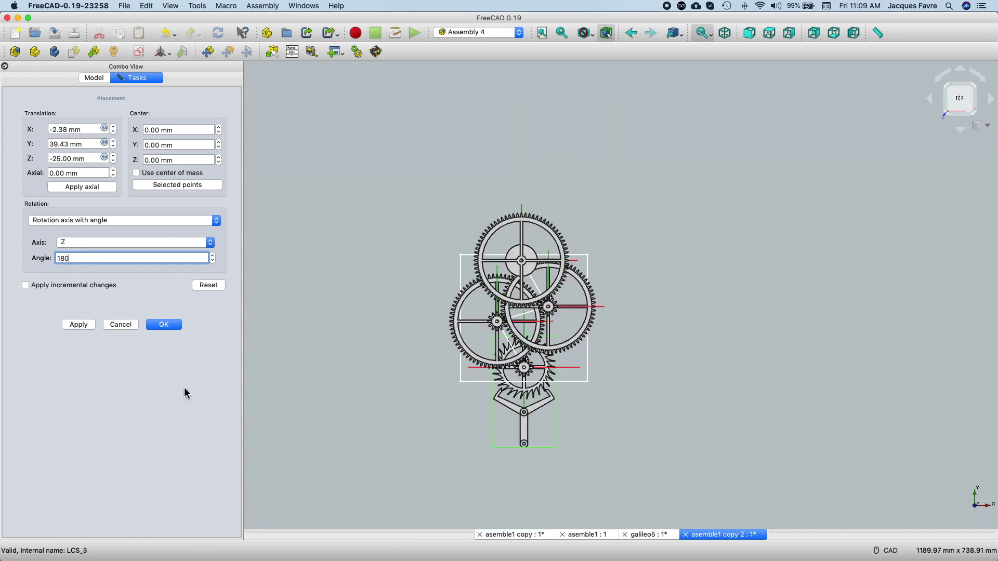
click(212, 256)
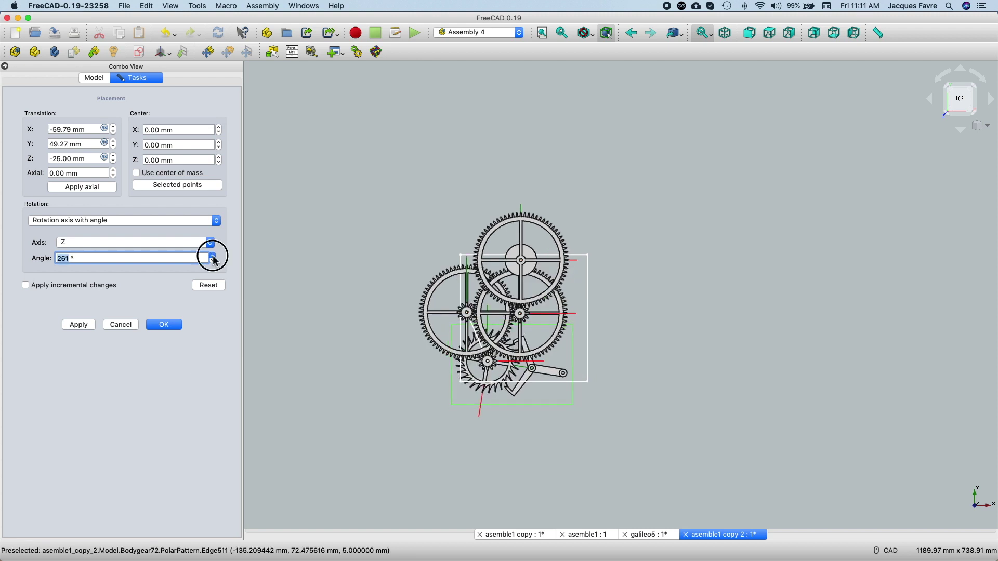
drag(215, 258, 216, 259)
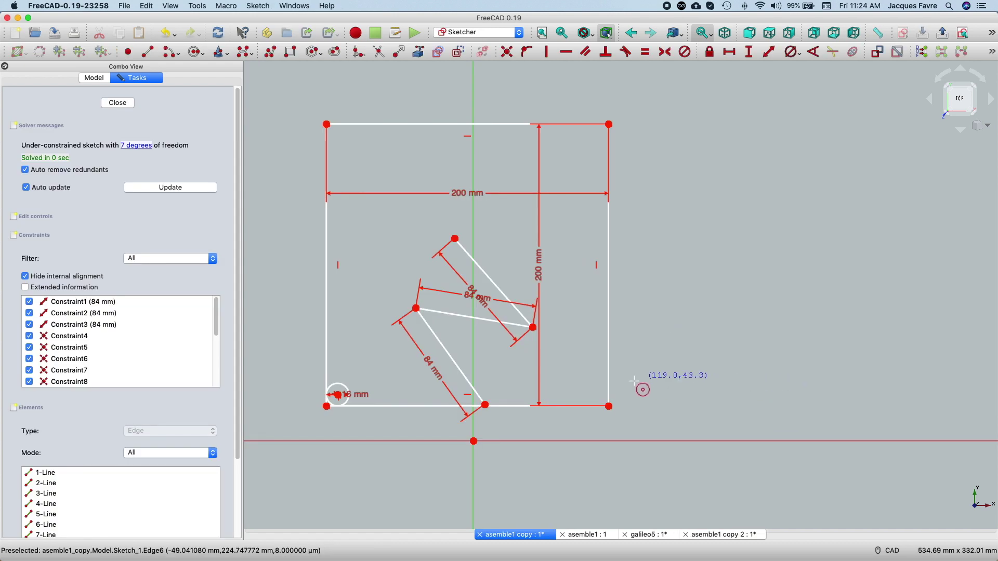
Draw a circle at the bottom-right corner, make it tangent to both edges, and set radius 16 mm
click(574, 379)
click(588, 387)
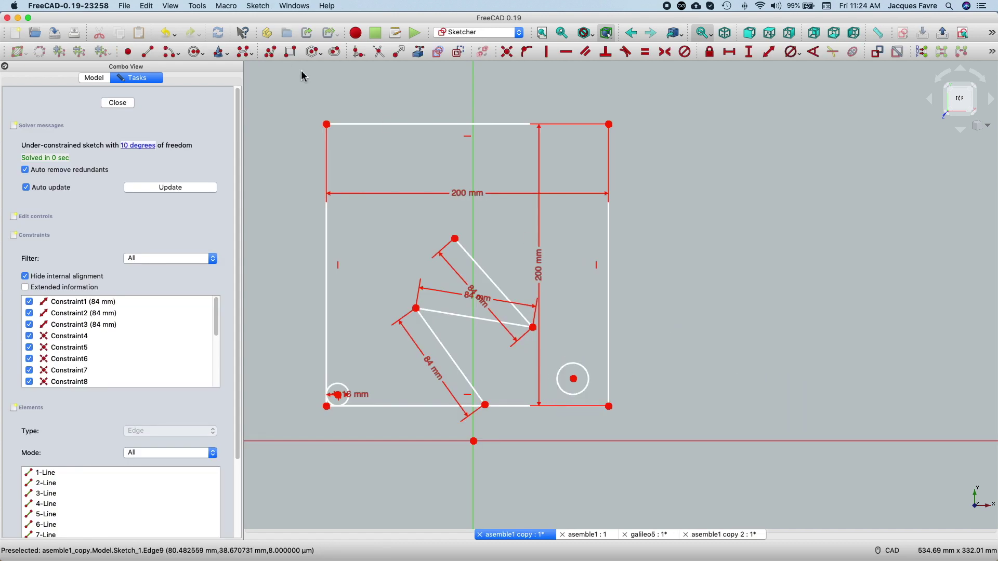
click(607, 380)
key(t)
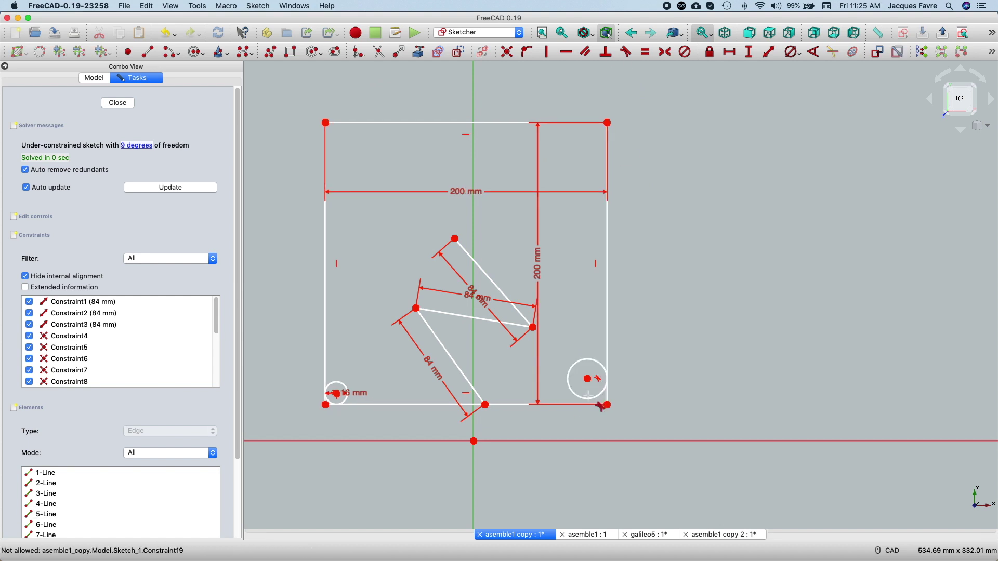
click(799, 53)
click(813, 81)
key(Return)
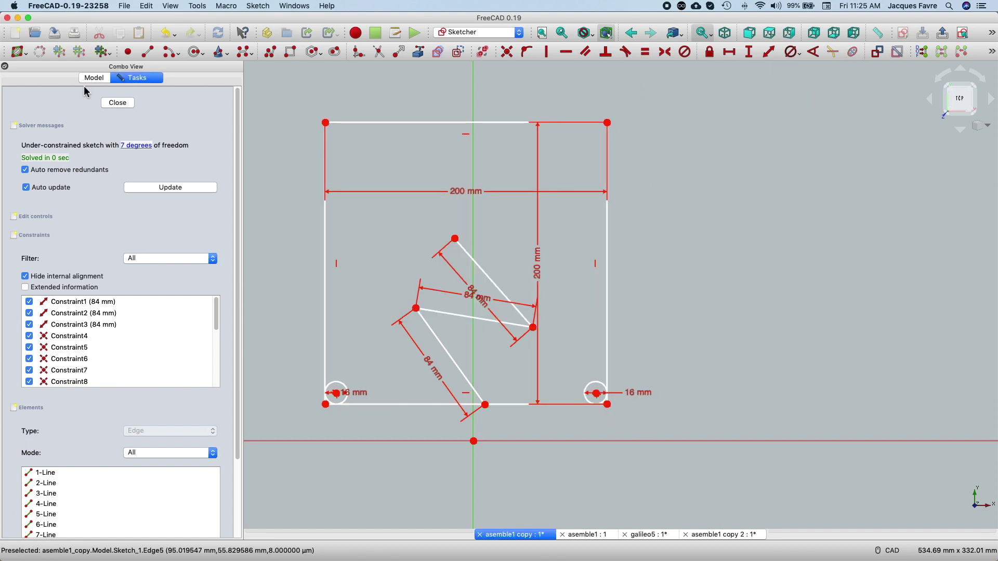
click(118, 102)
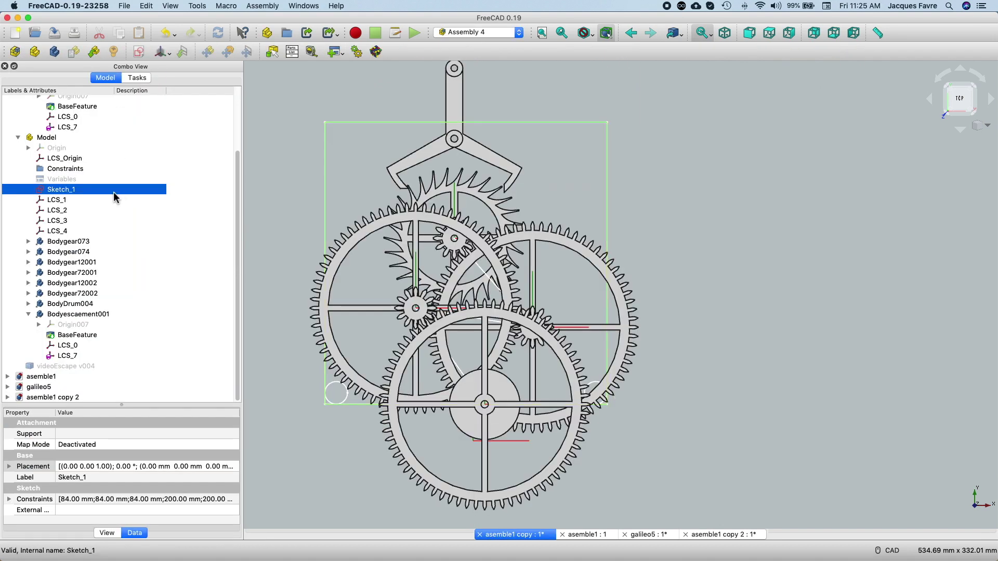
Reopen Sketch_1 for editing and close it again, twice over
right_click(116, 191)
click(154, 207)
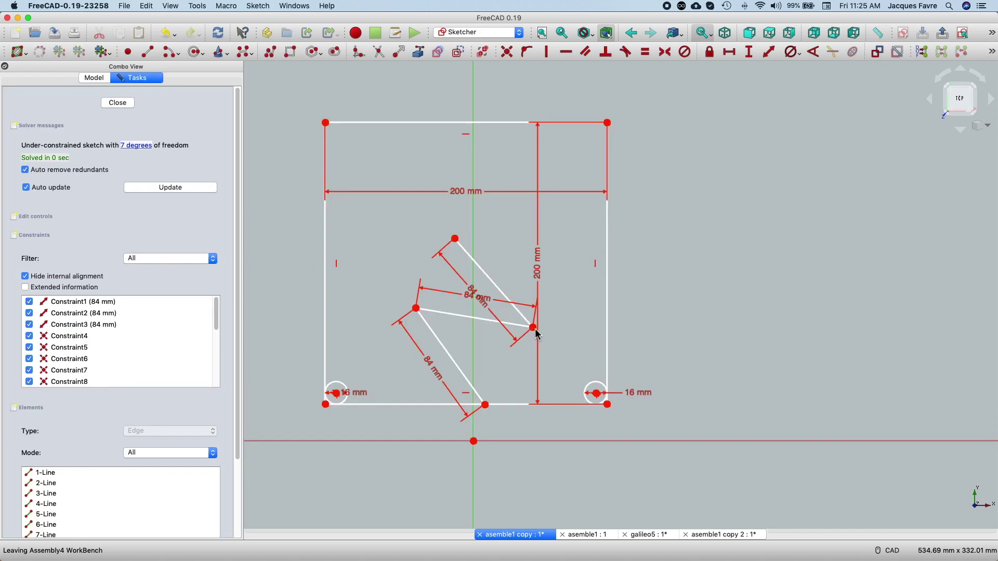
click(117, 103)
right_click(116, 190)
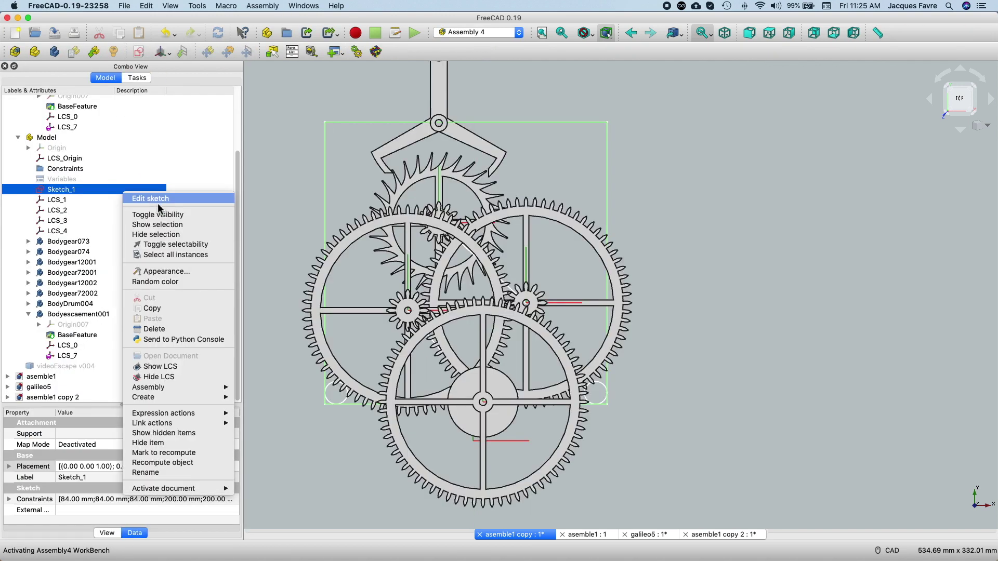
click(150, 197)
click(118, 102)
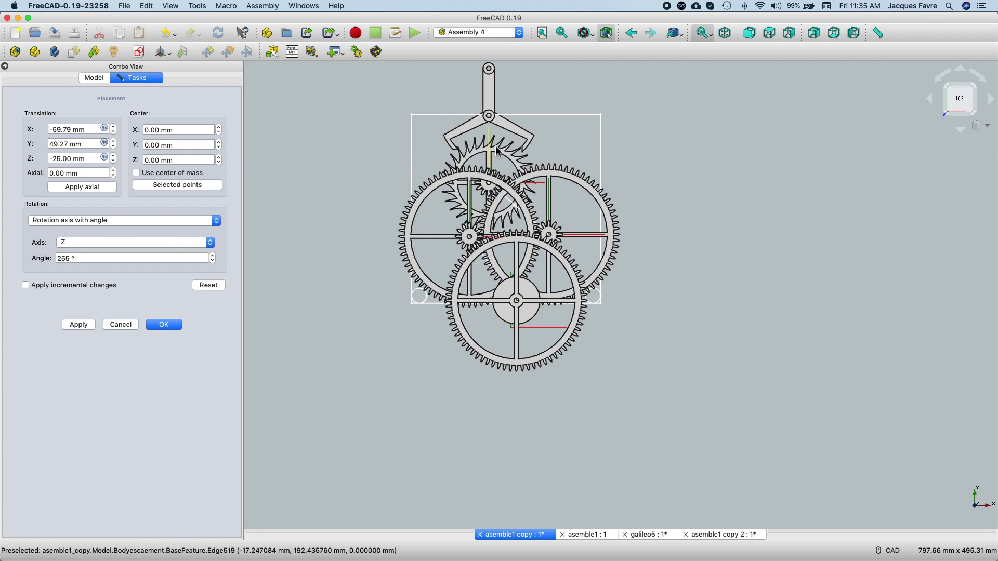
Move to the asemble1 copy 2 document with Ctrl+Tab
key(ctrl+Tab)
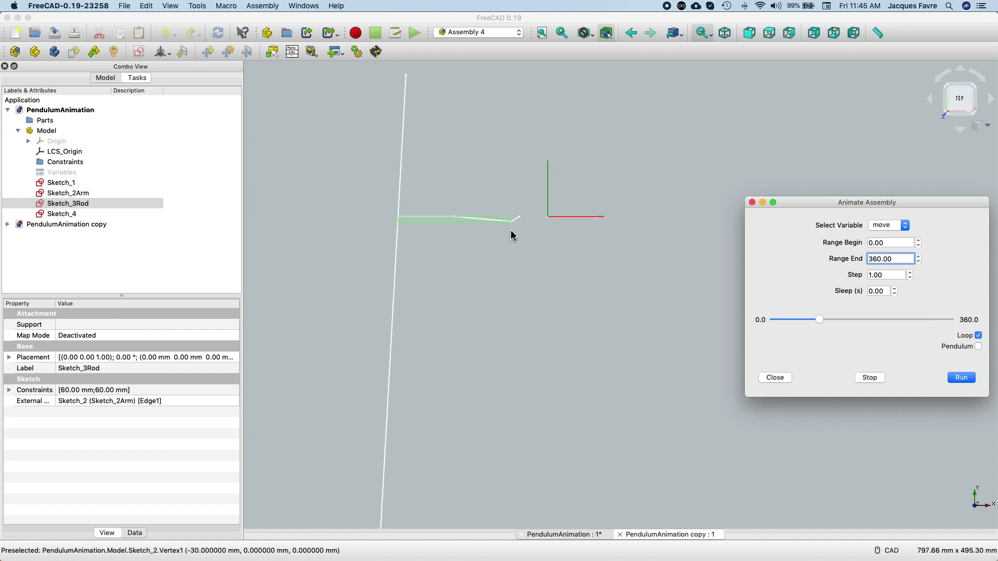
Scroll down three notches in the PendulumAnimation document
scroll(429, 238, down, 3)
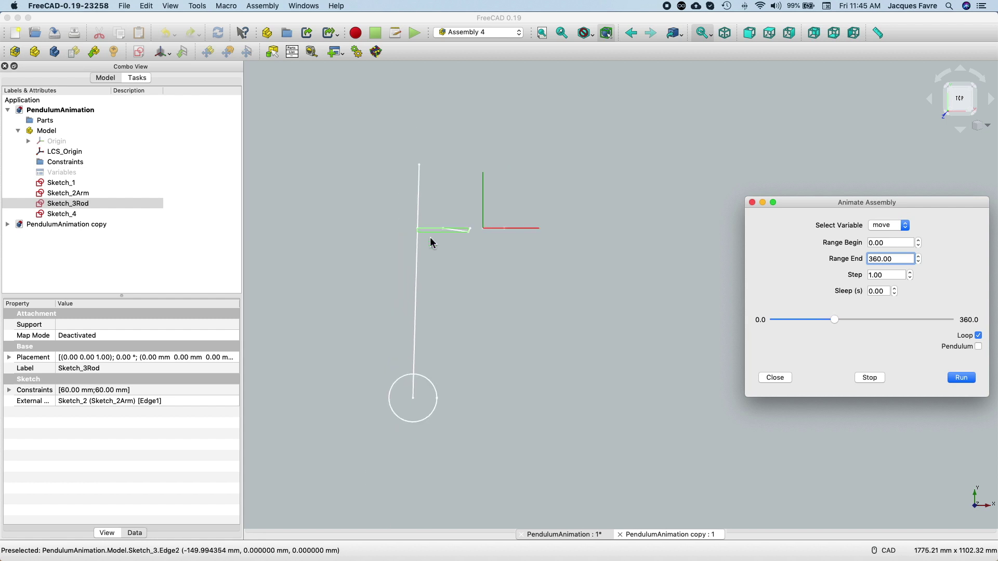